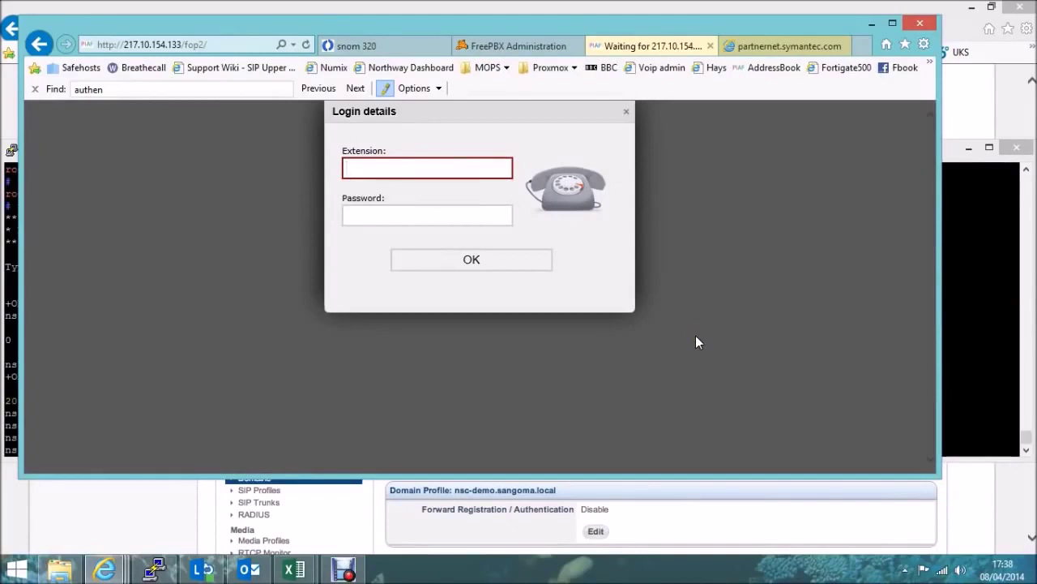
Log in to FOP2 as extension 1003 with its password
{"action": "left_click", "coordinate": [415, 165]}
{"action": "type", "text": "1003"}
{"action": "key", "text": "Tab"}
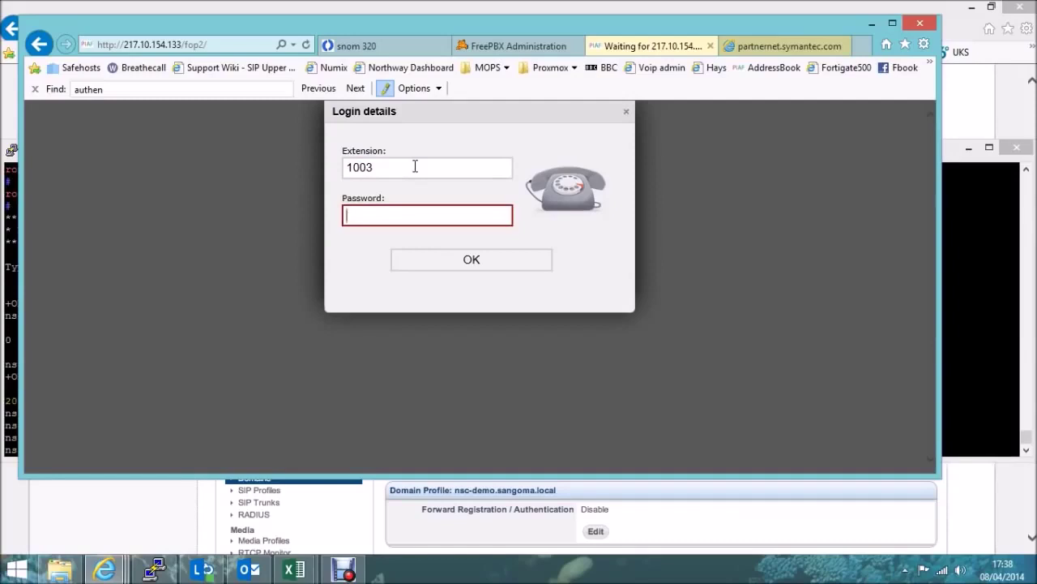
{"action": "type", "text": "1003"}
{"action": "left_click", "coordinate": [442, 263]}
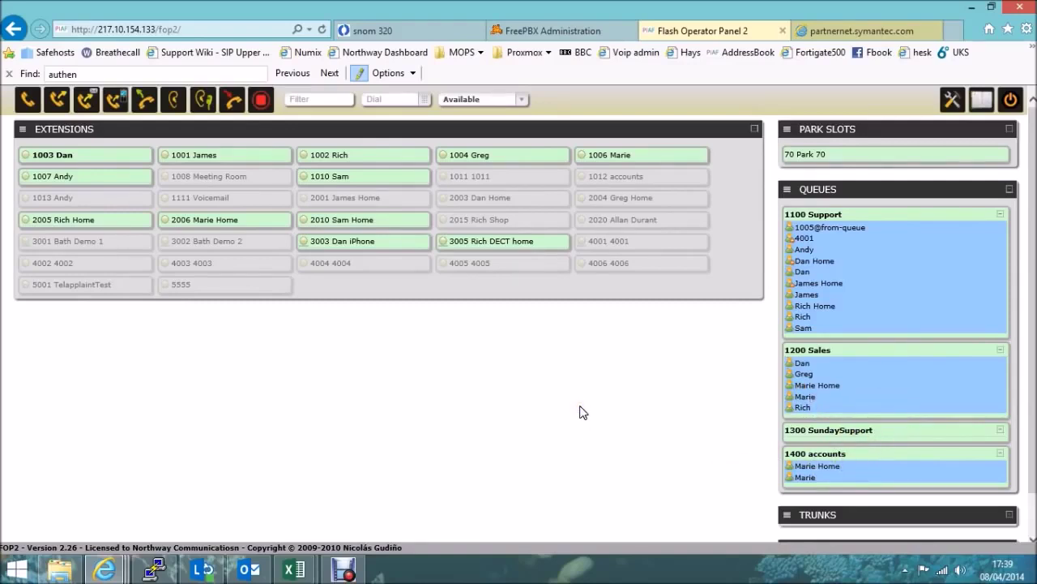
{"action": "left_click", "coordinate": [672, 107]}
{"action": "left_click", "coordinate": [27, 106]}
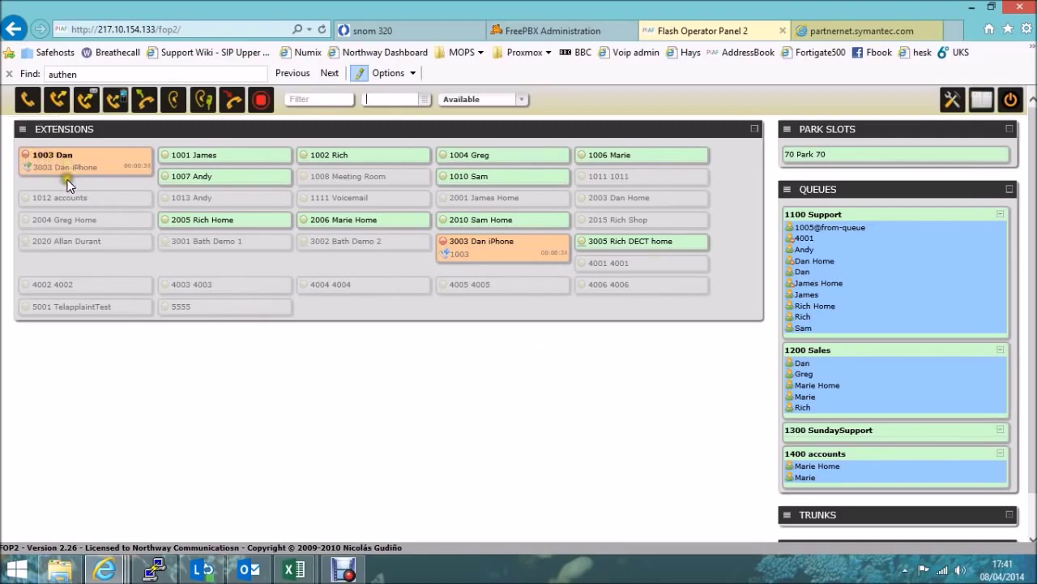
Bring up 1003 Dan's pause, unpause and queue add/remove menu during the call with 3003
{"action": "left_click", "coordinate": [28, 167]}
{"action": "left_click_drag", "start_coordinate": [45, 167], "coordinate": [143, 407]}
{"action": "left_click", "coordinate": [26, 161]}
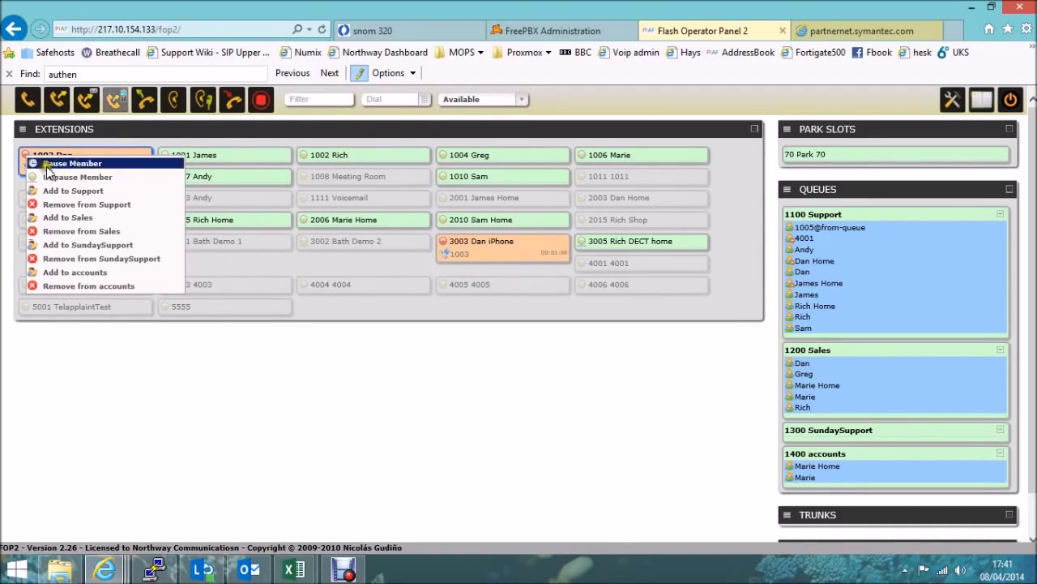
Dismiss the queue menu and hang up 1003's call, confirming with Yes
{"action": "left_click", "coordinate": [152, 445]}
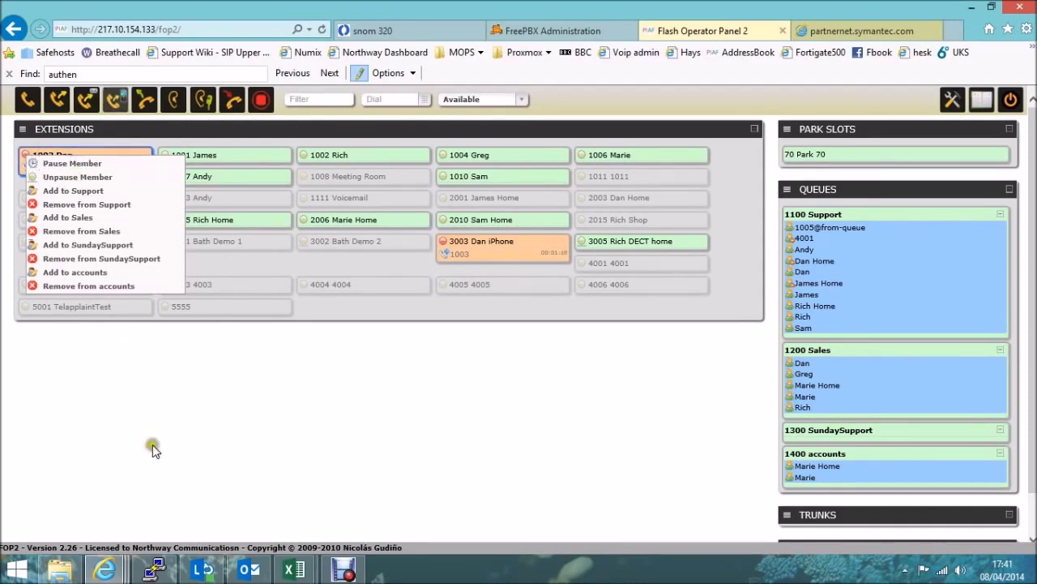
{"action": "left_click", "coordinate": [234, 104]}
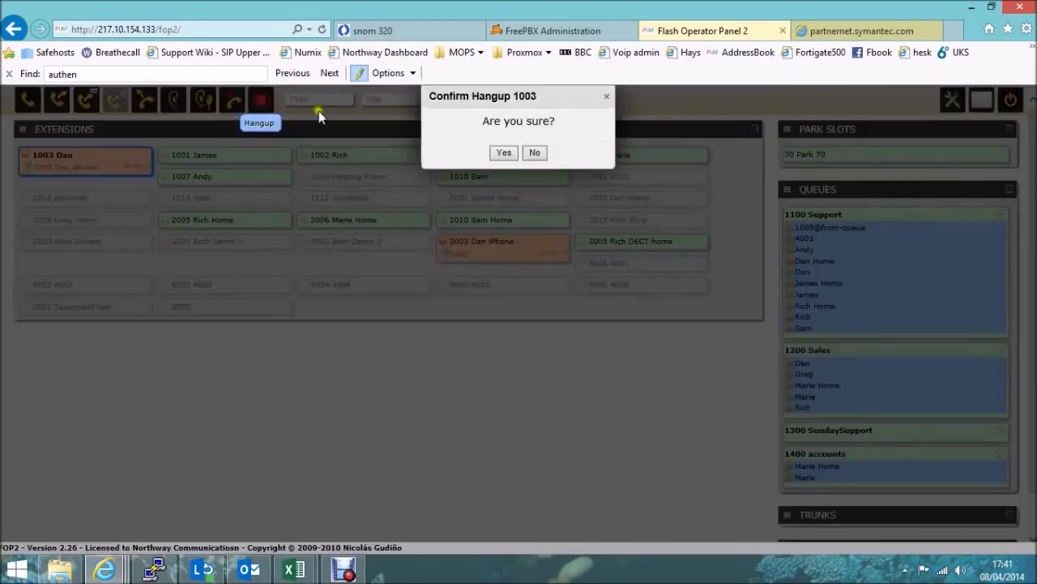
{"action": "left_click", "coordinate": [502, 152]}
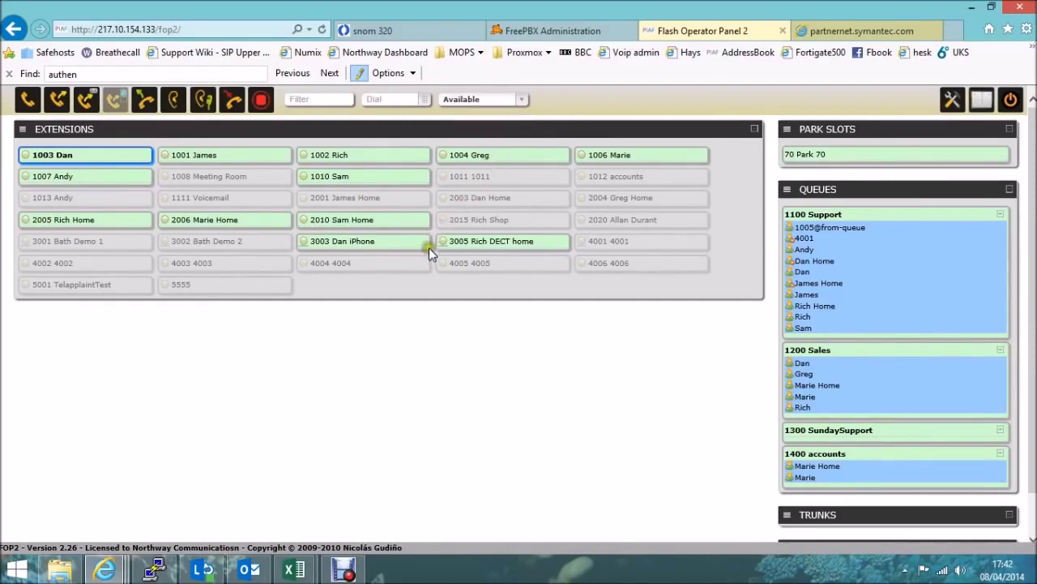
Dial 3001 from the Dial box to start a new call from 1003 Dan
{"action": "left_click", "coordinate": [386, 99]}
{"action": "type", "text": "3001"}
{"action": "key", "text": "Return"}
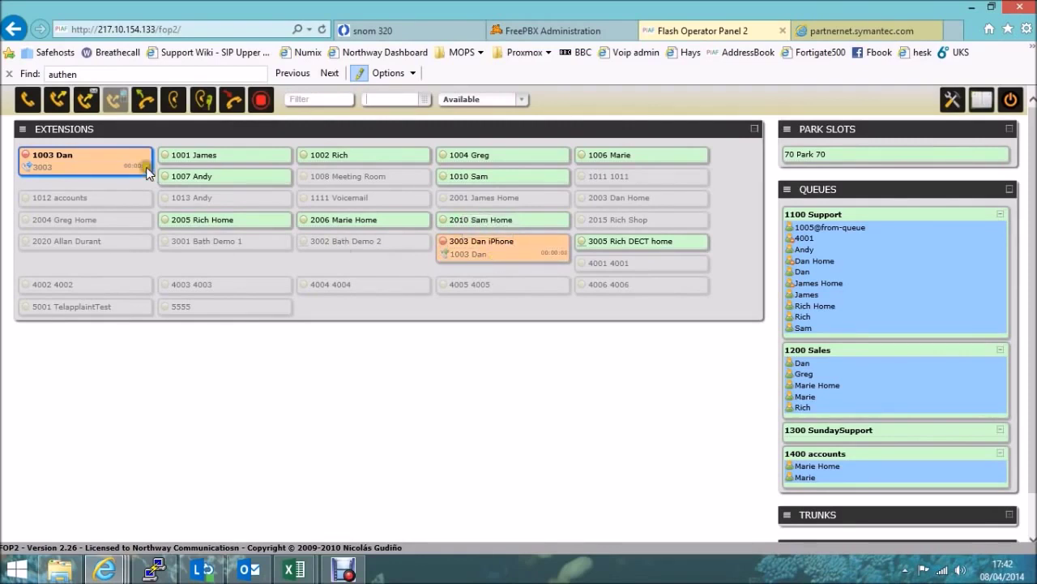
Hang up 1003 Dan's call with 3003 Dan iPhone, confirming with Yes
{"action": "left_click", "coordinate": [102, 161]}
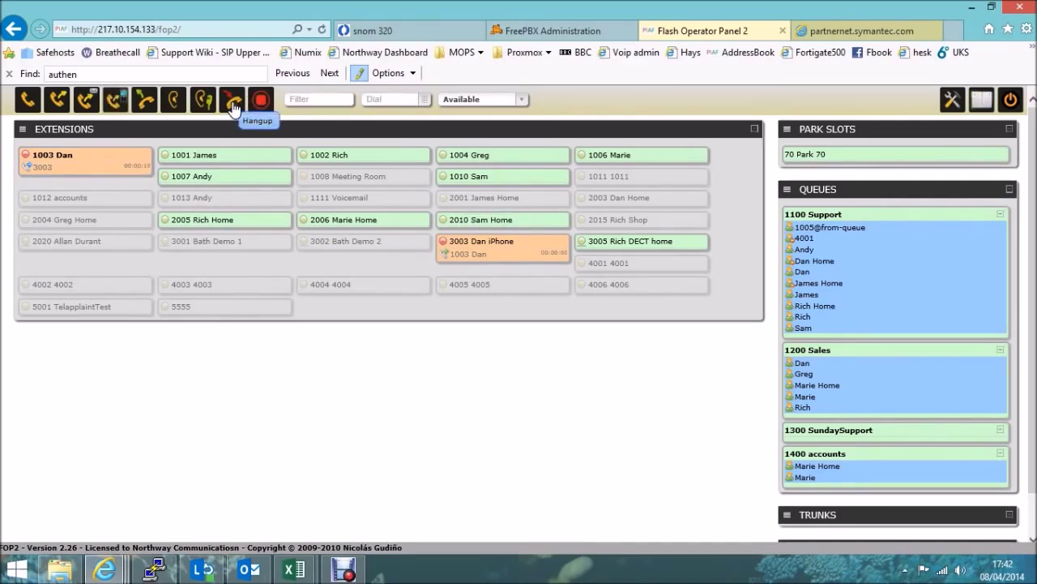
{"action": "left_click", "coordinate": [109, 162]}
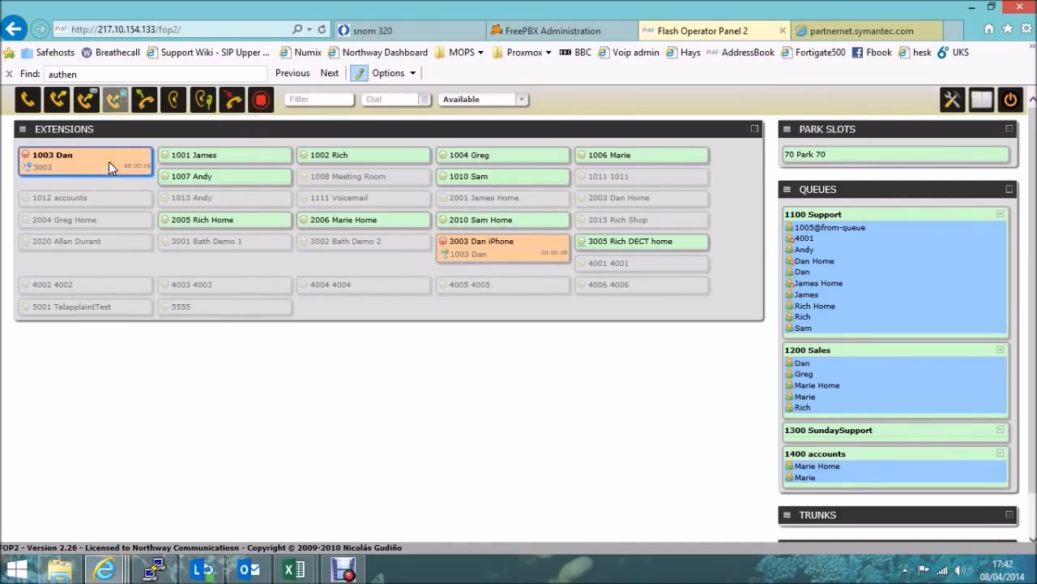
{"action": "left_click", "coordinate": [234, 99]}
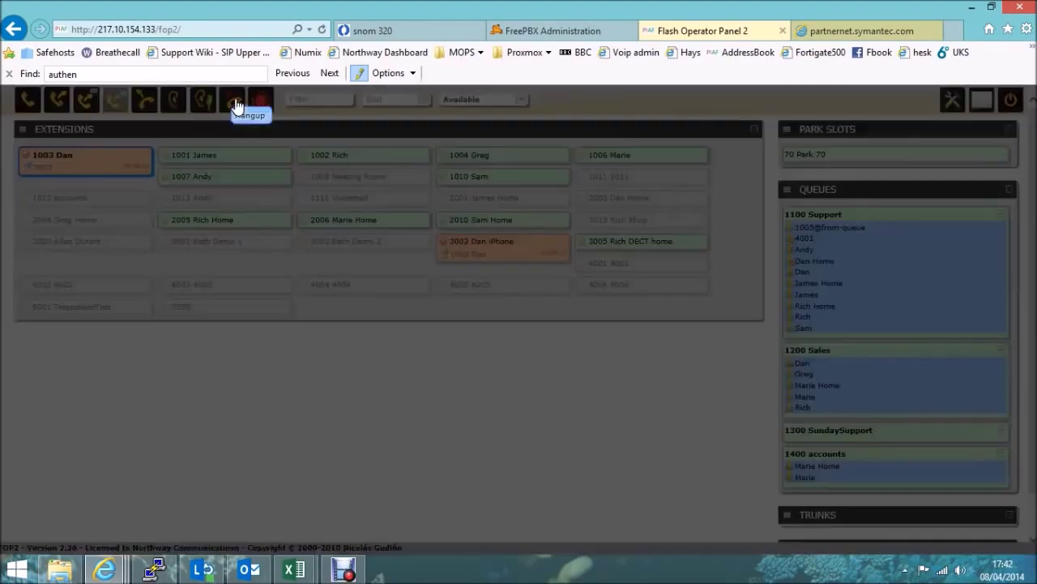
{"action": "left_click", "coordinate": [501, 154]}
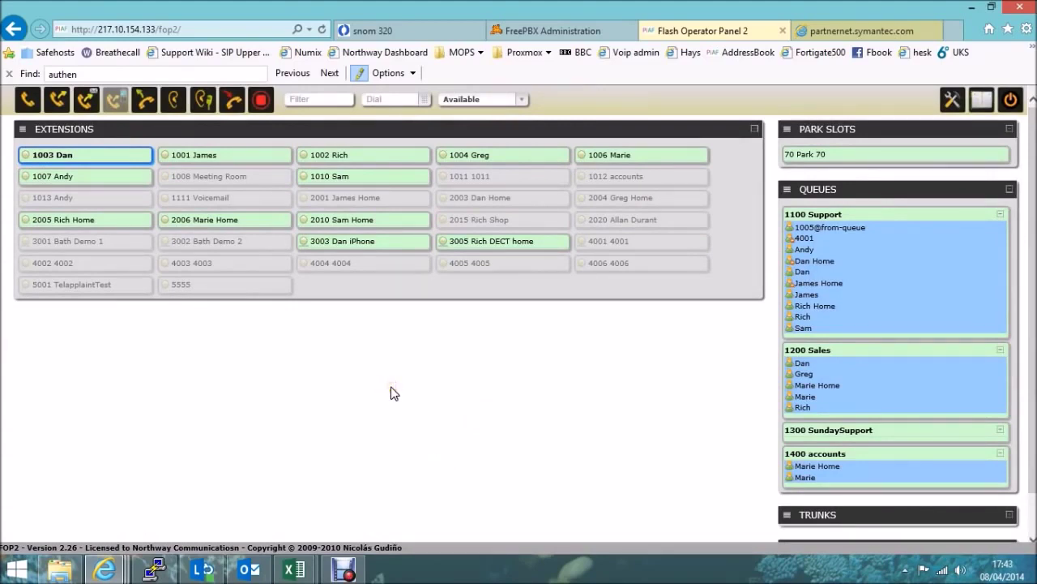
Set presence status to Break, then switch it back to Available
{"action": "left_click", "coordinate": [521, 98]}
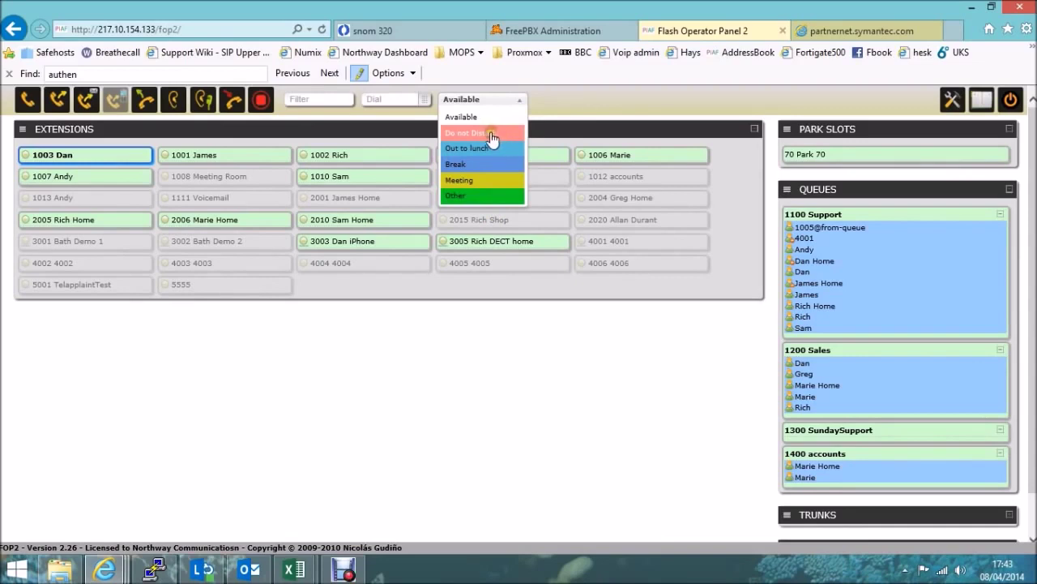
{"action": "left_click", "coordinate": [459, 164]}
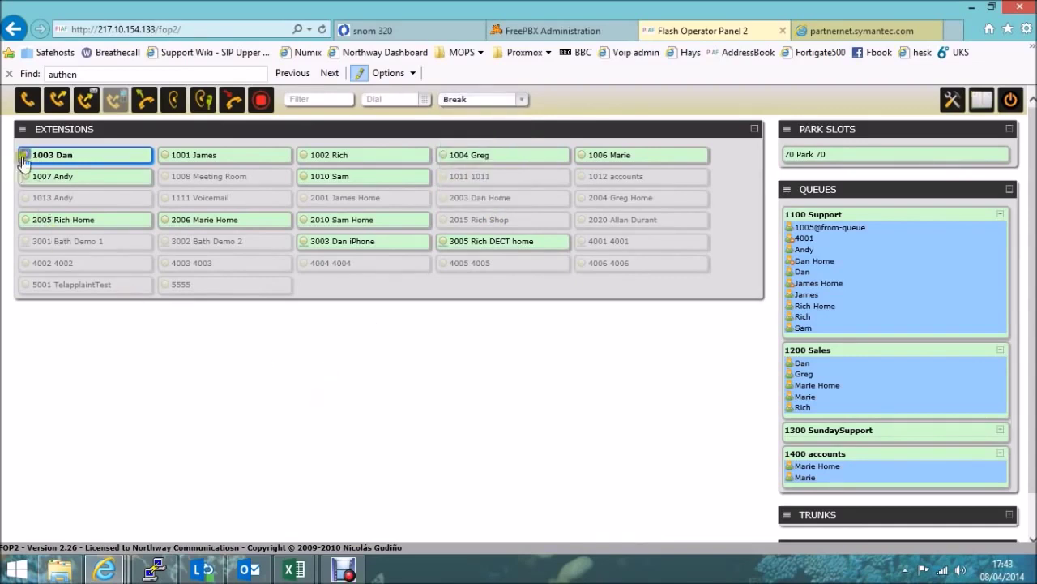
{"action": "mouse_move", "coordinate": [24, 159]}
{"action": "mouse_move", "coordinate": [144, 160]}
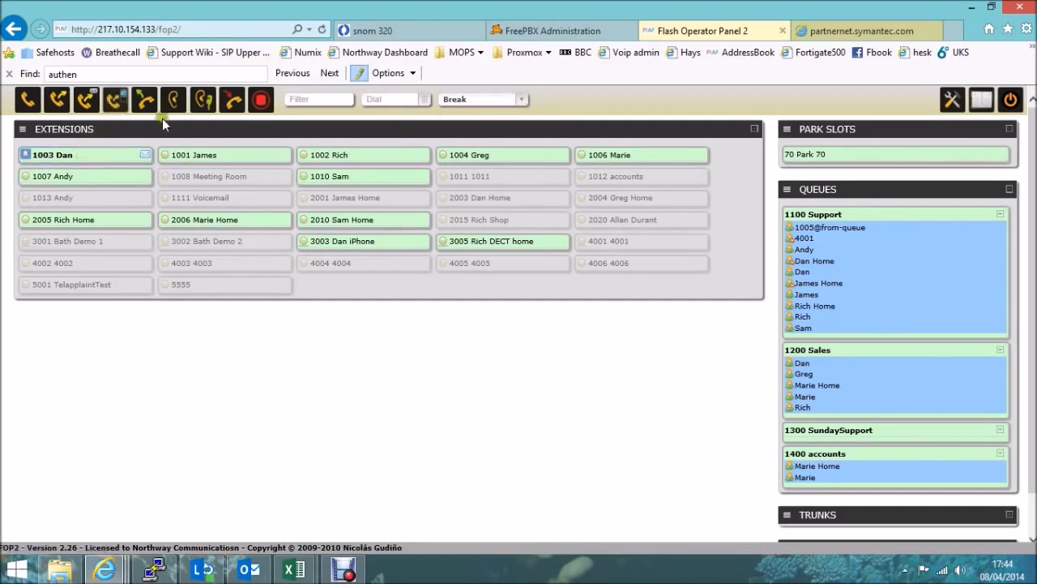
{"action": "left_click", "coordinate": [104, 156]}
{"action": "left_click", "coordinate": [478, 99]}
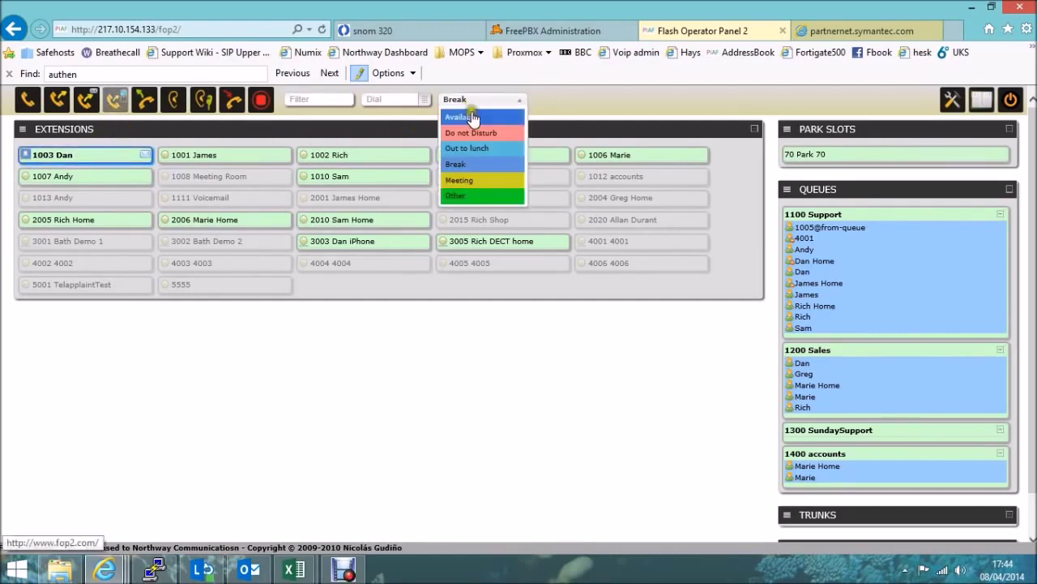
{"action": "left_click", "coordinate": [475, 117]}
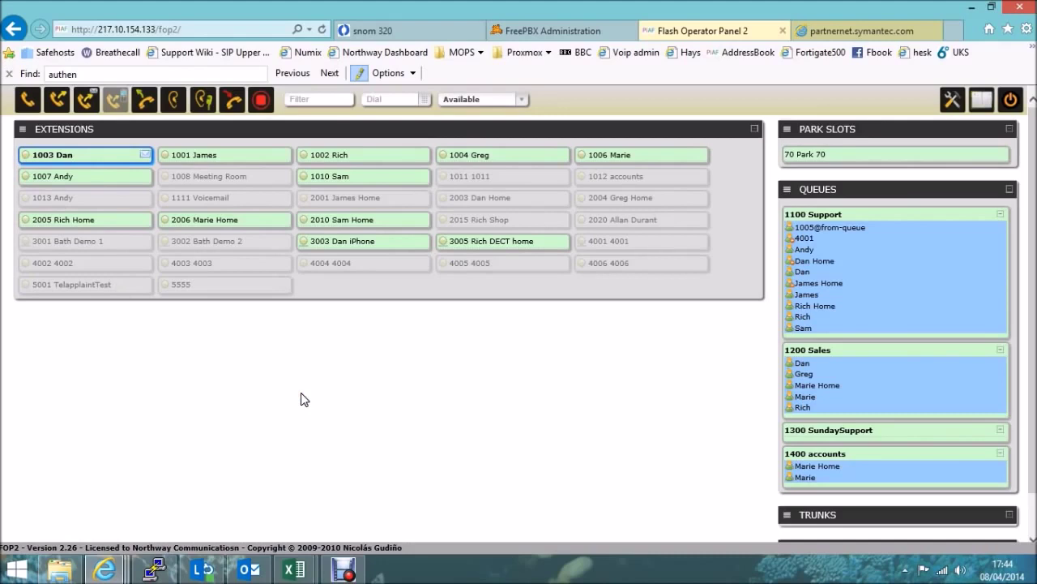
Choose Remove from Support in 1003 Dan's queue-membership menu
{"action": "left_click", "coordinate": [38, 156]}
{"action": "right_click", "coordinate": [25, 160]}
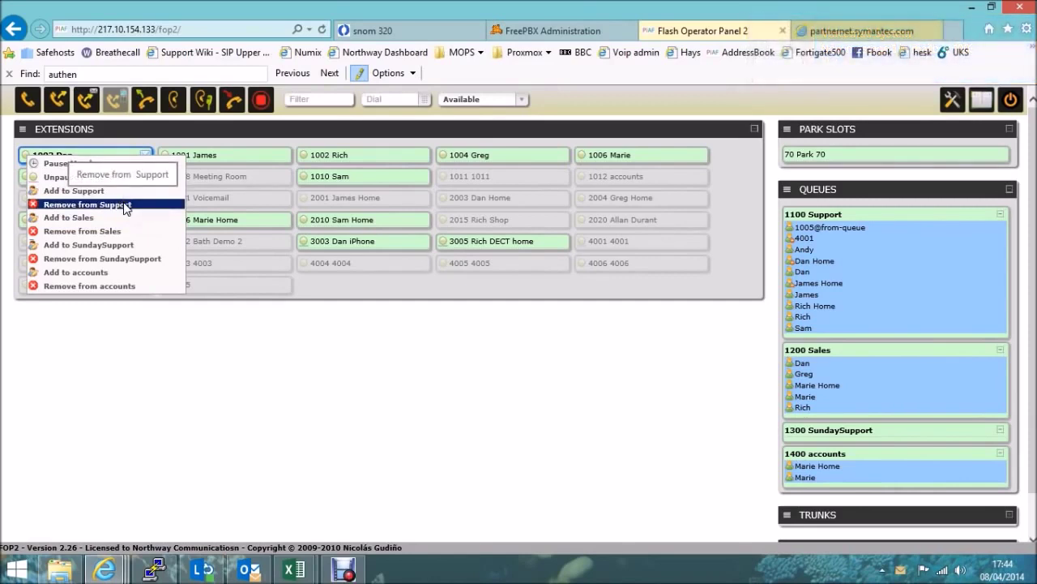
{"action": "left_click", "coordinate": [122, 205]}
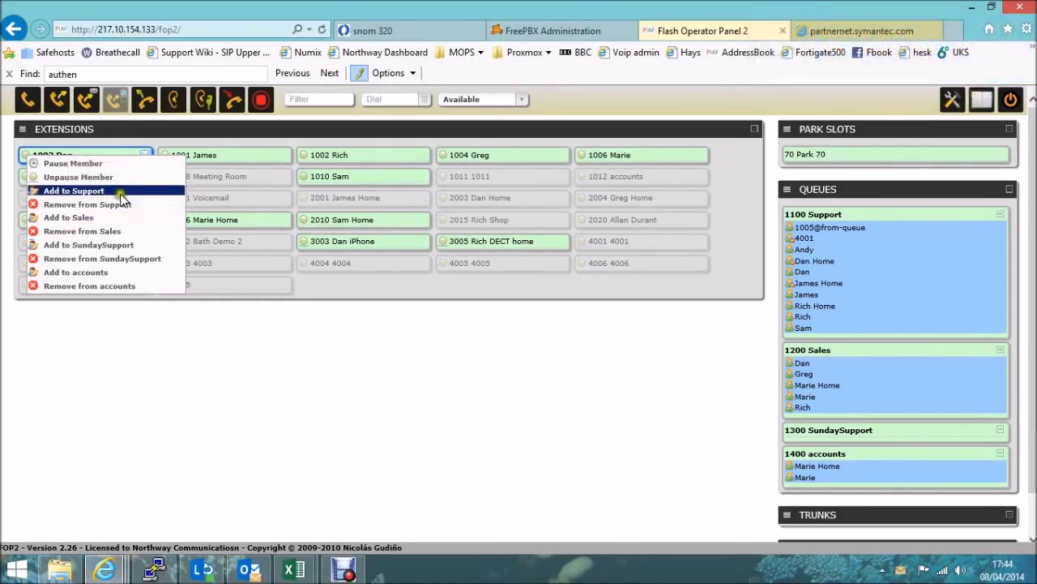
{"action": "left_click", "coordinate": [179, 426]}
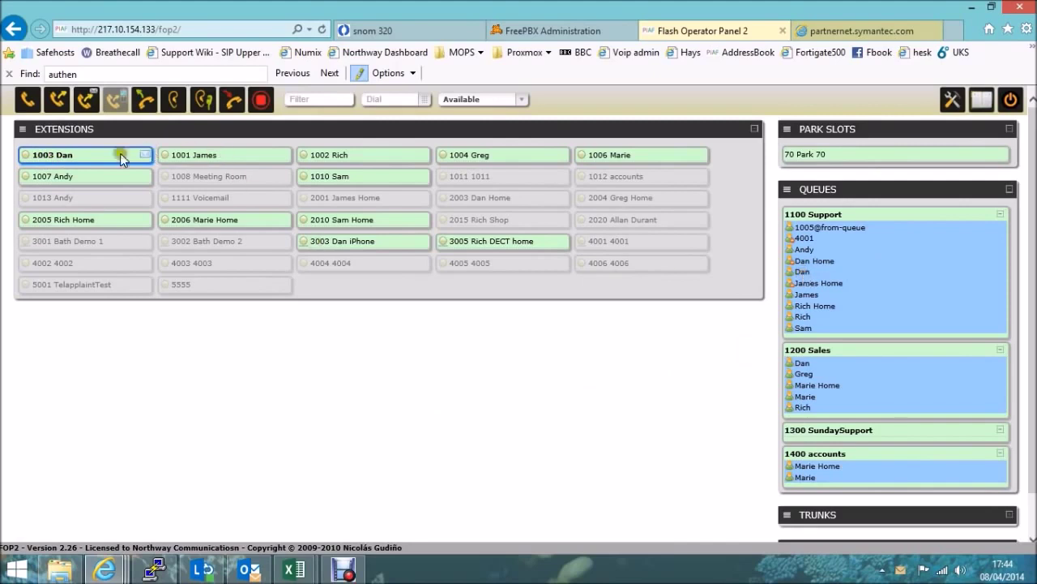
{"action": "left_click", "coordinate": [25, 155]}
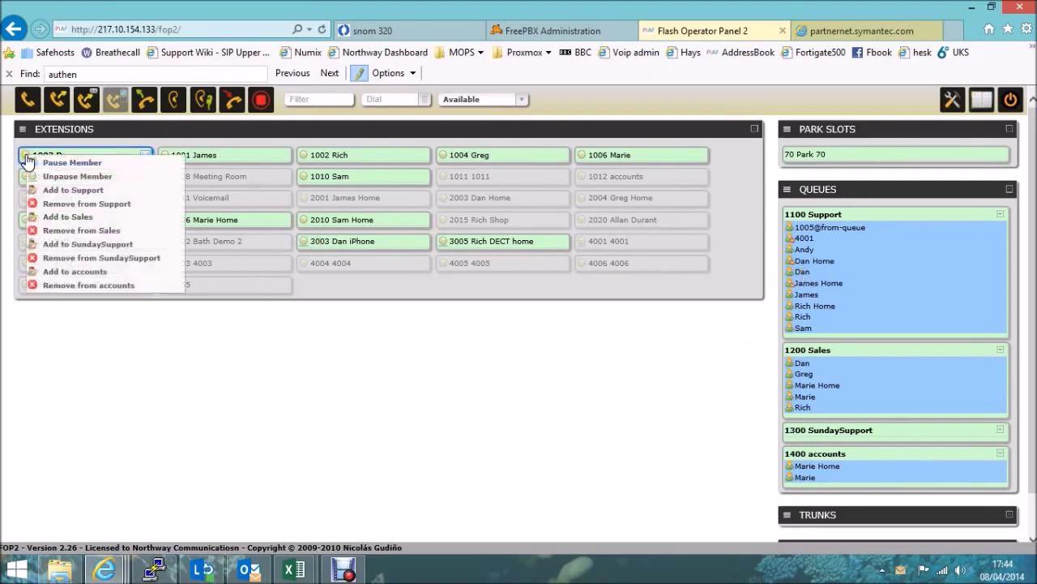
{"action": "left_click", "coordinate": [61, 204]}
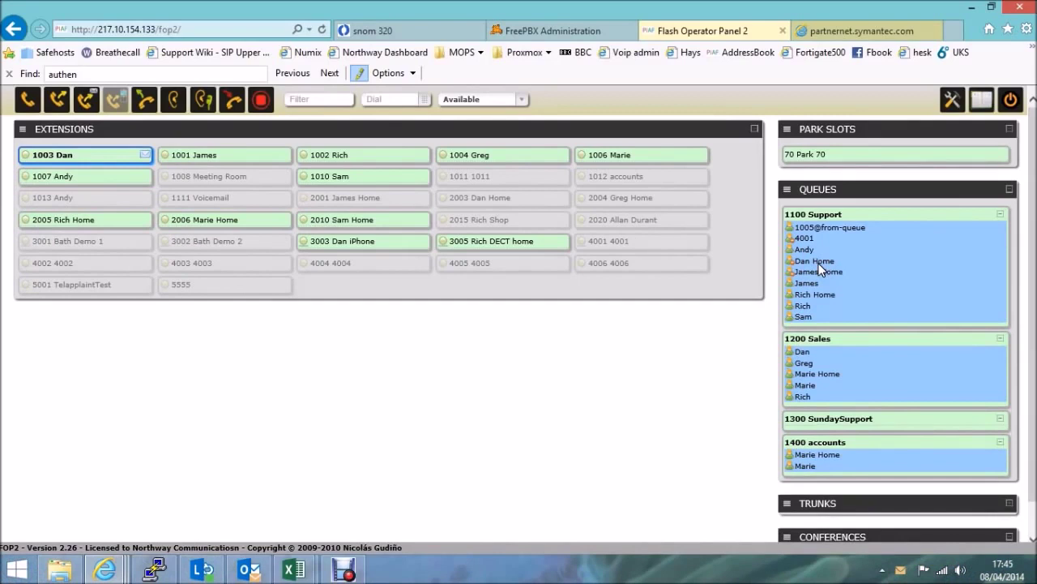
Filter extensions to 1100 Support members and add 1003 Dan back to Support
{"action": "right_click", "coordinate": [887, 254]}
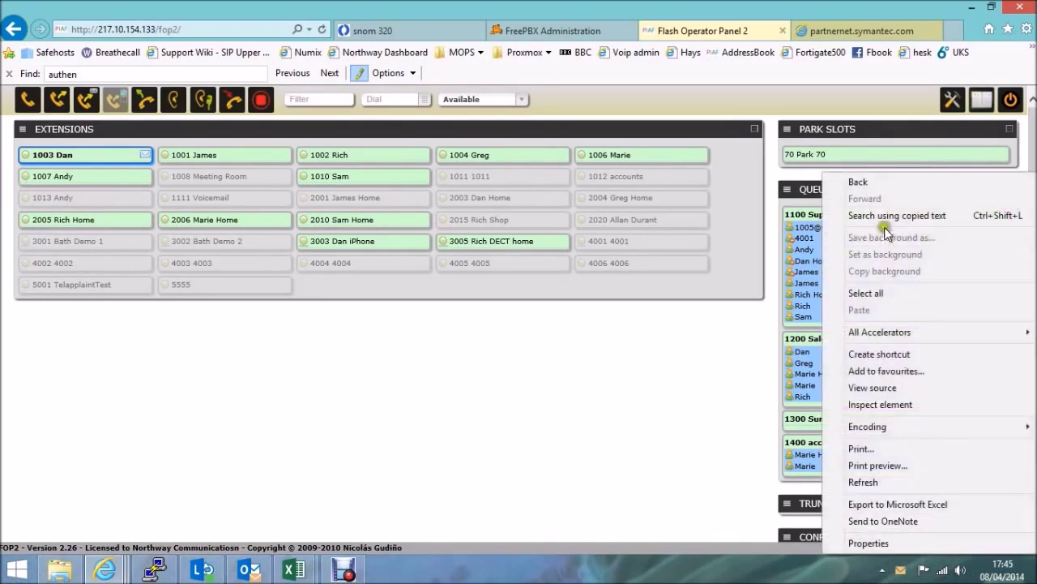
{"action": "left_click", "coordinate": [805, 216]}
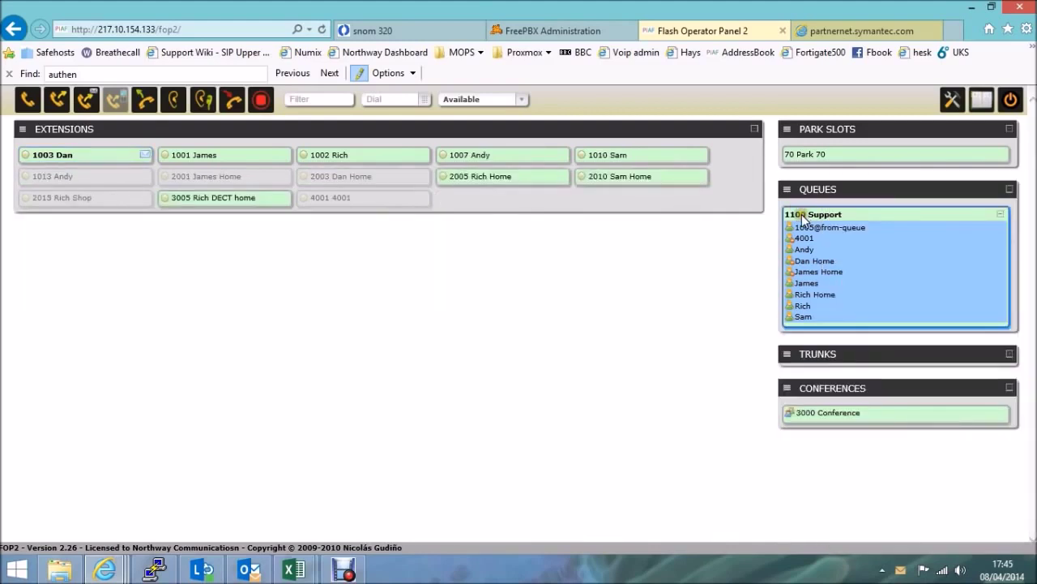
{"action": "left_click", "coordinate": [803, 217]}
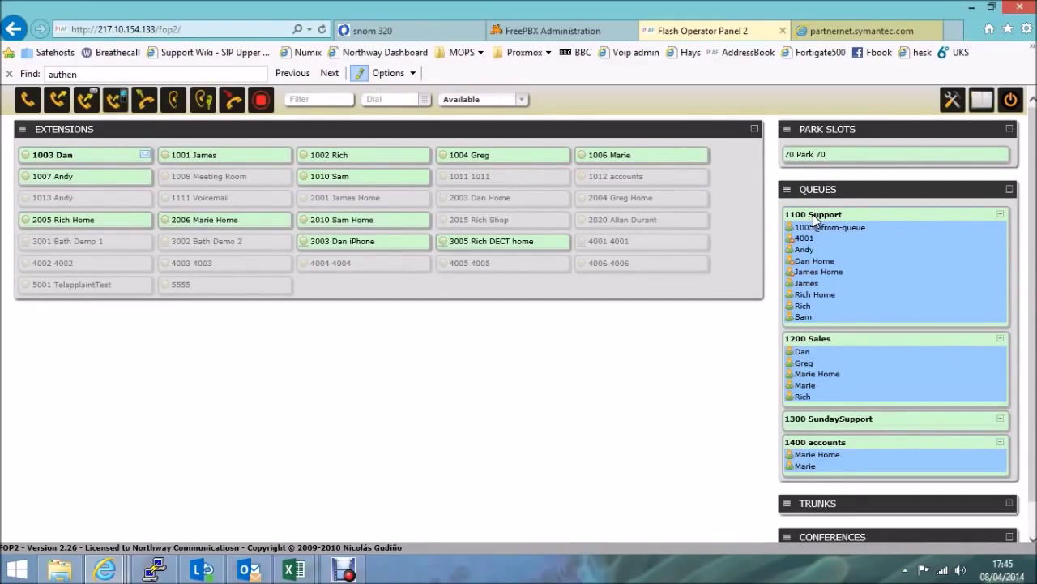
{"action": "left_click", "coordinate": [813, 218]}
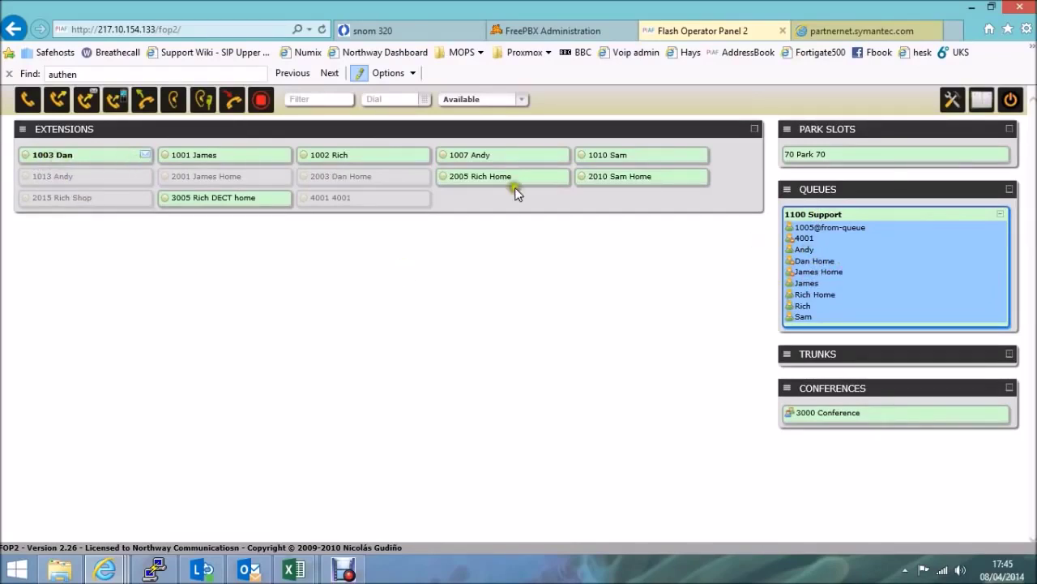
{"action": "left_click", "coordinate": [26, 161]}
{"action": "left_click", "coordinate": [66, 193]}
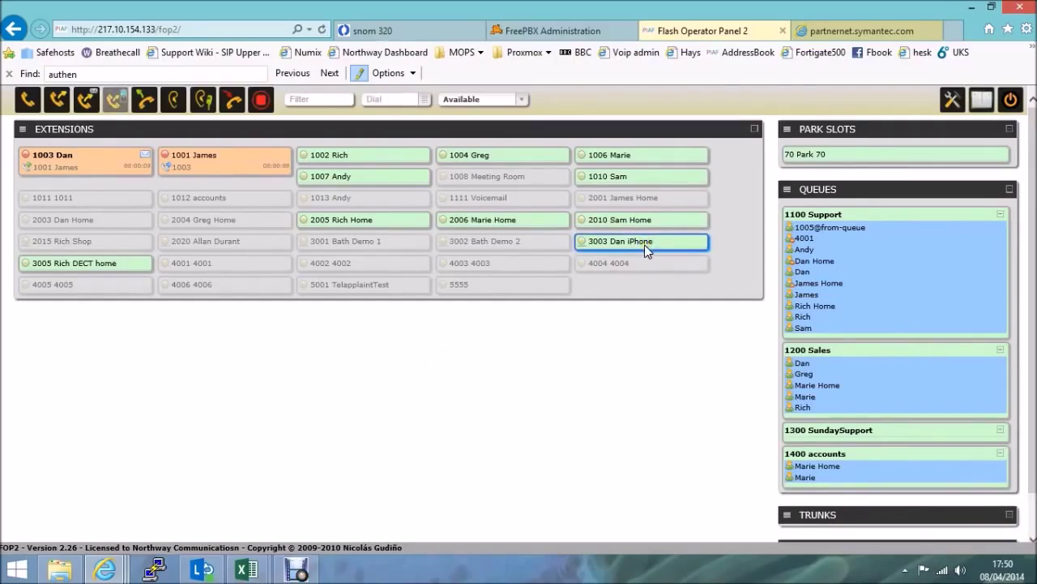
Transfer 1001 James's call from 1003 Dan to 3003 Dan iPhone
{"action": "left_click", "coordinate": [58, 104]}
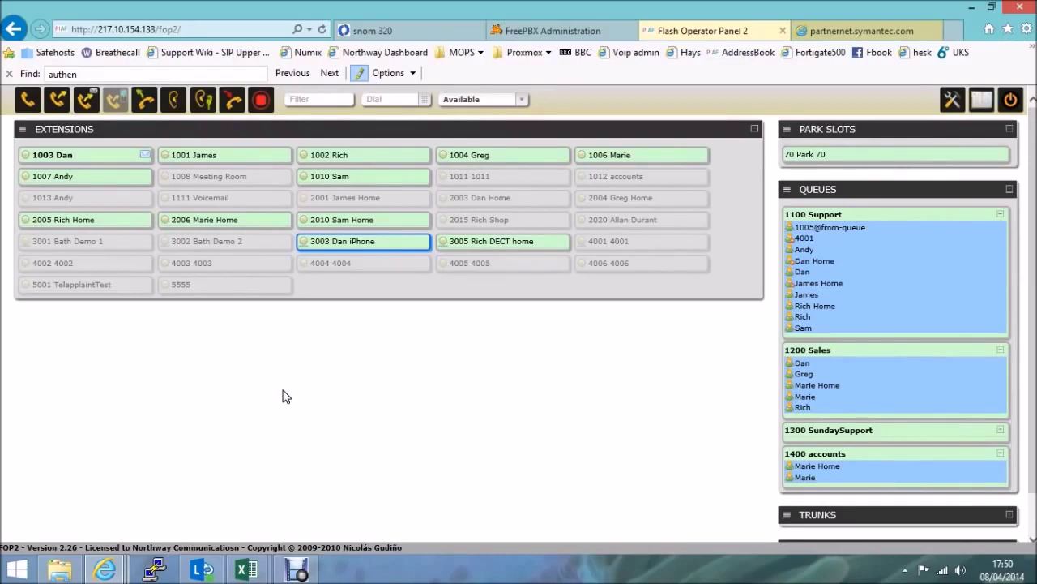
Select 1001 James's call and listen in on it with the Listen button
{"action": "left_click", "coordinate": [259, 433]}
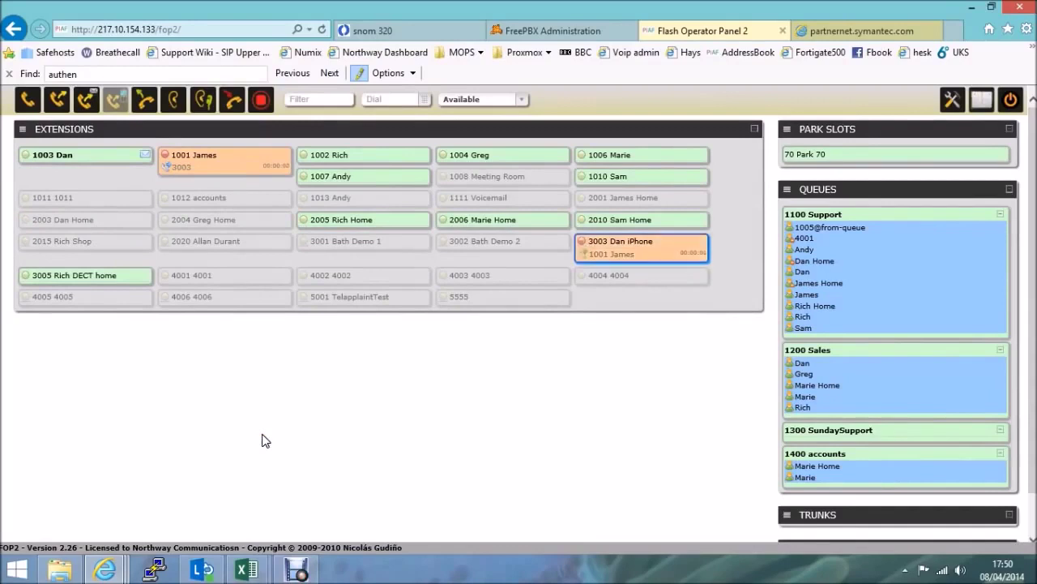
{"action": "left_click", "coordinate": [262, 438]}
{"action": "left_click", "coordinate": [261, 437]}
{"action": "left_click", "coordinate": [232, 180]}
{"action": "left_click_drag", "start_coordinate": [643, 250], "coordinate": [644, 249]}
{"action": "left_click", "coordinate": [263, 209]}
{"action": "left_click", "coordinate": [245, 166]}
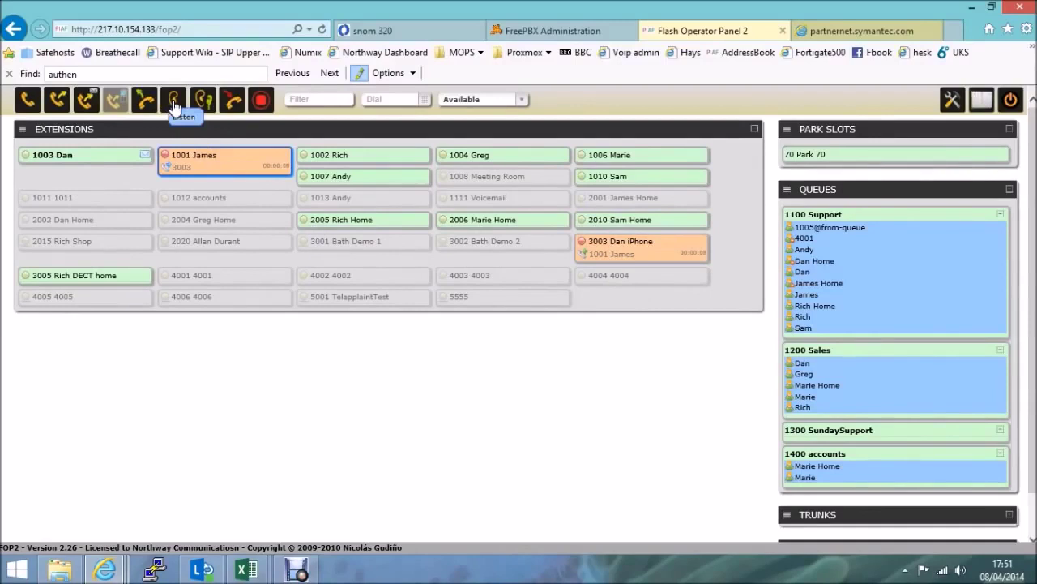
{"action": "left_click", "coordinate": [174, 104]}
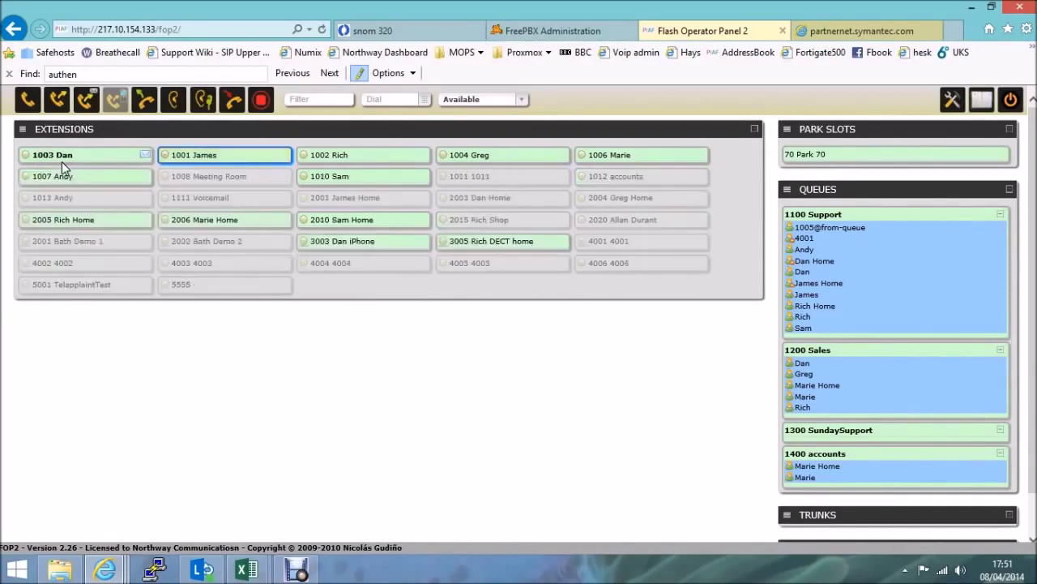
{"action": "left_click_drag", "start_coordinate": [62, 162], "coordinate": [206, 109]}
{"action": "scroll", "coordinate": [508, 421], "scroll_direction": "down", "scroll_amount": 1}
{"action": "scroll", "coordinate": [509, 424], "scroll_direction": "up", "scroll_amount": 1}
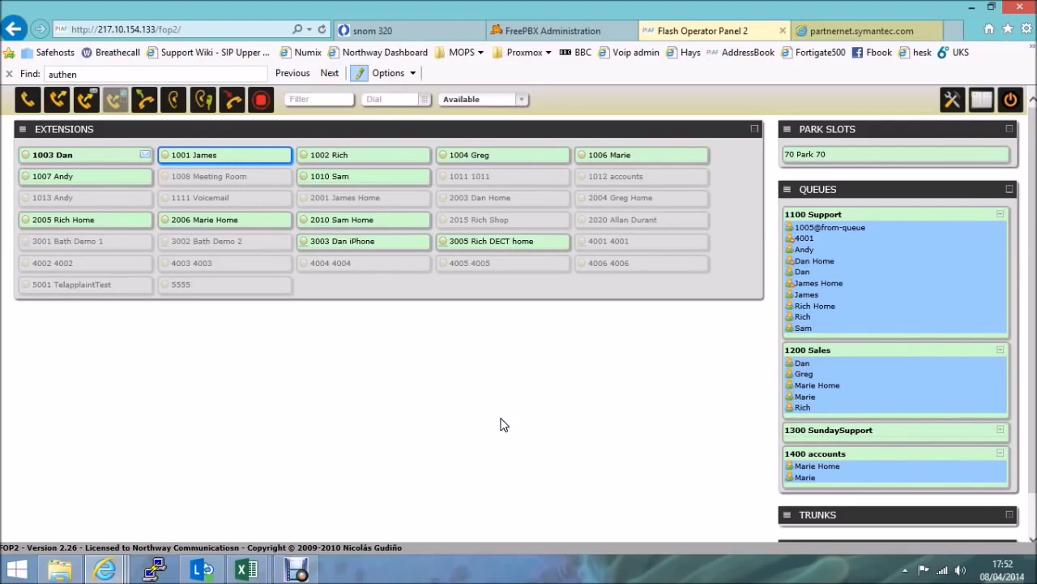
{"action": "left_click", "coordinate": [507, 423]}
Open the panel Preferences and keep the interface language set to English
{"action": "left_click", "coordinate": [952, 99]}
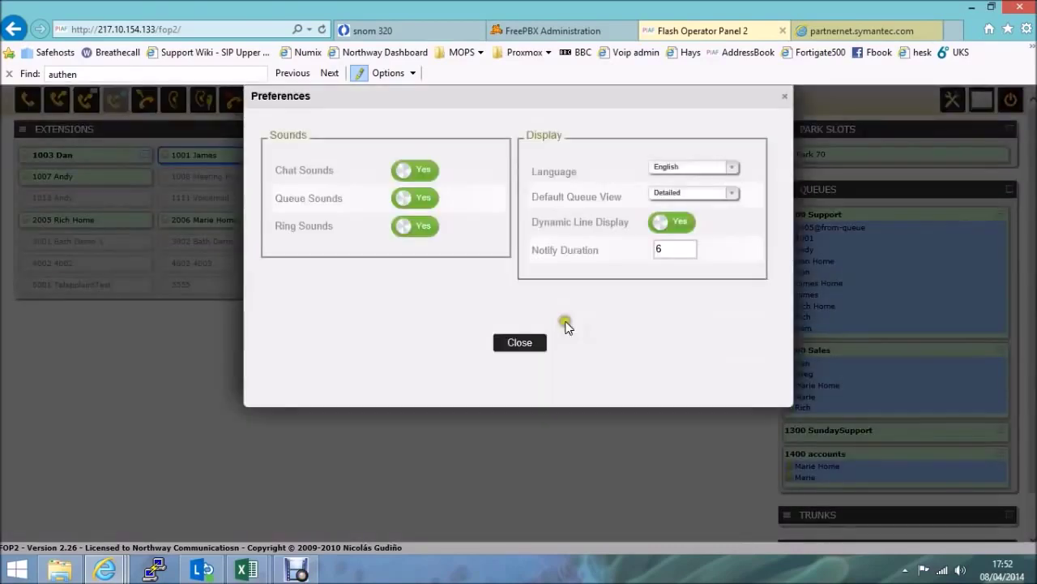
{"action": "left_click", "coordinate": [380, 336]}
{"action": "left_click", "coordinate": [337, 191]}
{"action": "left_click_drag", "start_coordinate": [392, 175], "coordinate": [433, 177]}
{"action": "left_click", "coordinate": [406, 322]}
{"action": "left_click", "coordinate": [729, 168]}
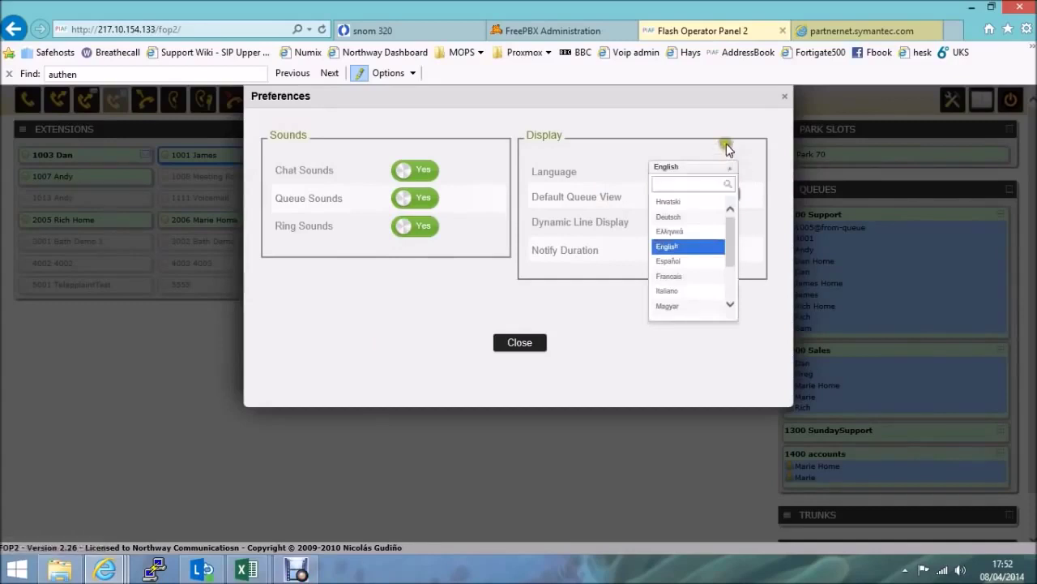
{"action": "left_click", "coordinate": [727, 143]}
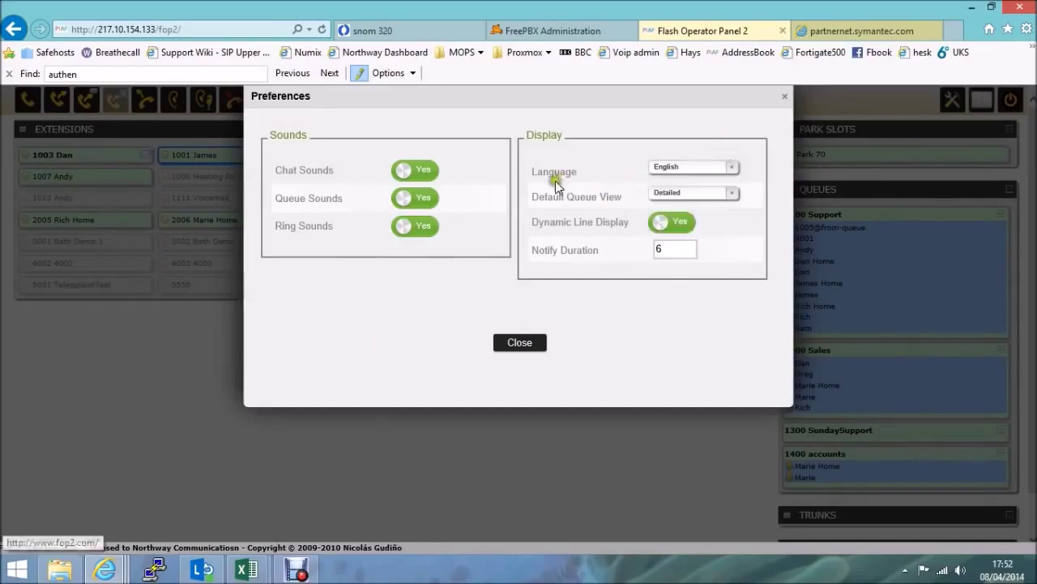
Set Default Queue View to Summary, toggle Dynamic Line Display off and on, then close Preferences
{"action": "left_click", "coordinate": [733, 198]}
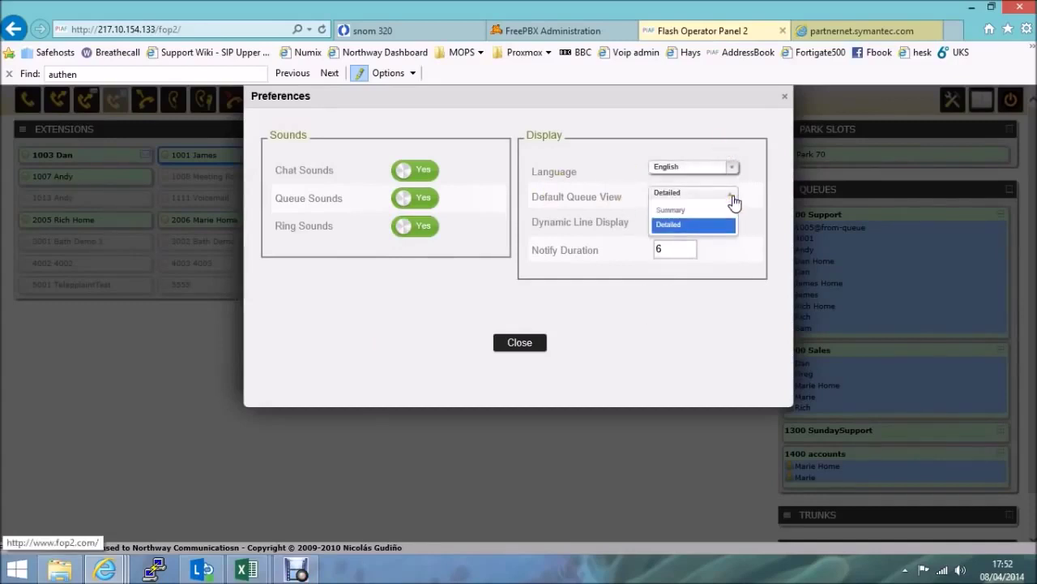
{"action": "left_click", "coordinate": [681, 212]}
{"action": "left_click", "coordinate": [682, 225]}
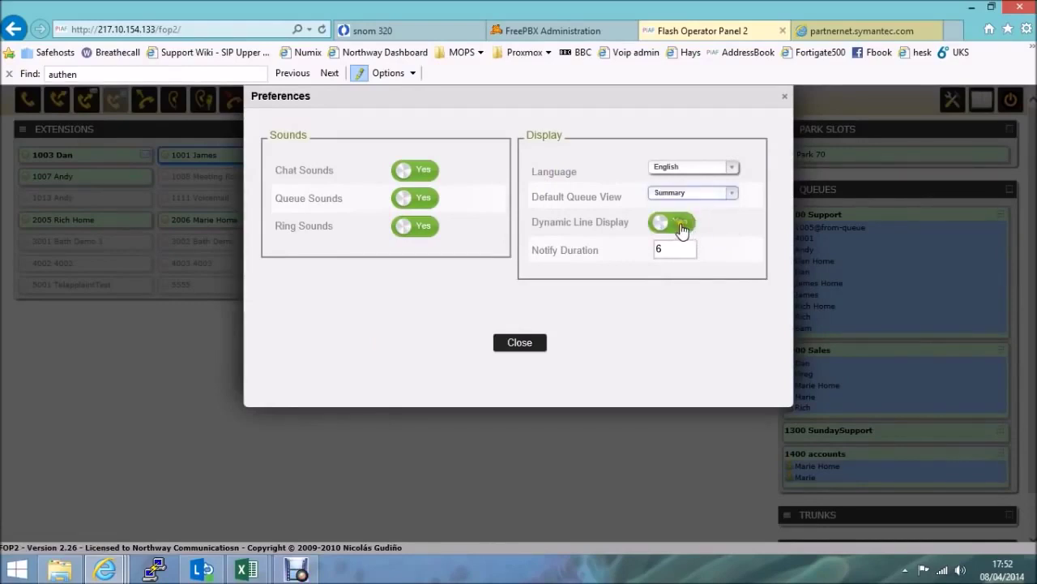
{"action": "left_click", "coordinate": [681, 227]}
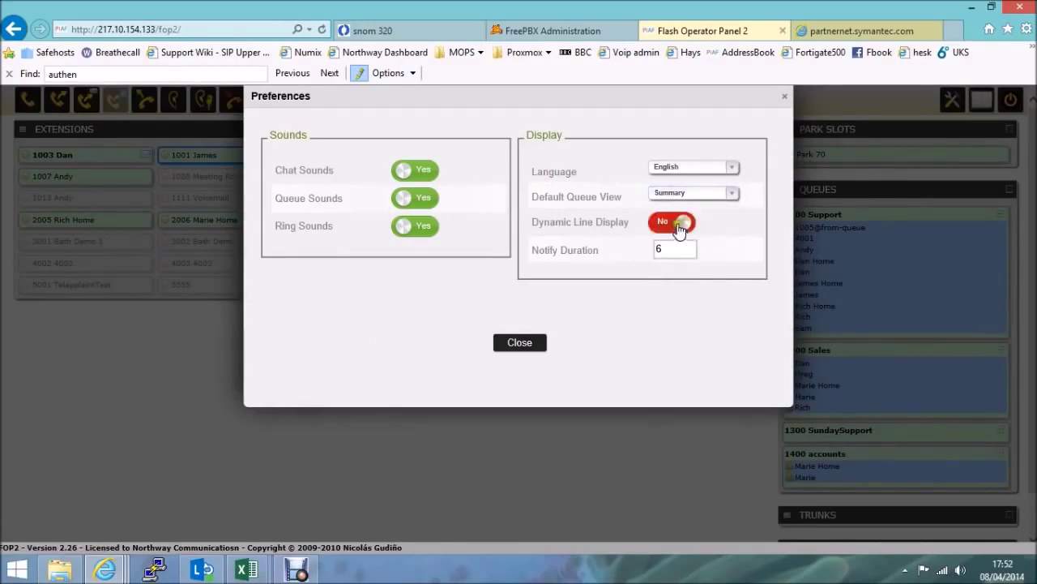
{"action": "left_click", "coordinate": [680, 230]}
{"action": "left_click", "coordinate": [521, 343]}
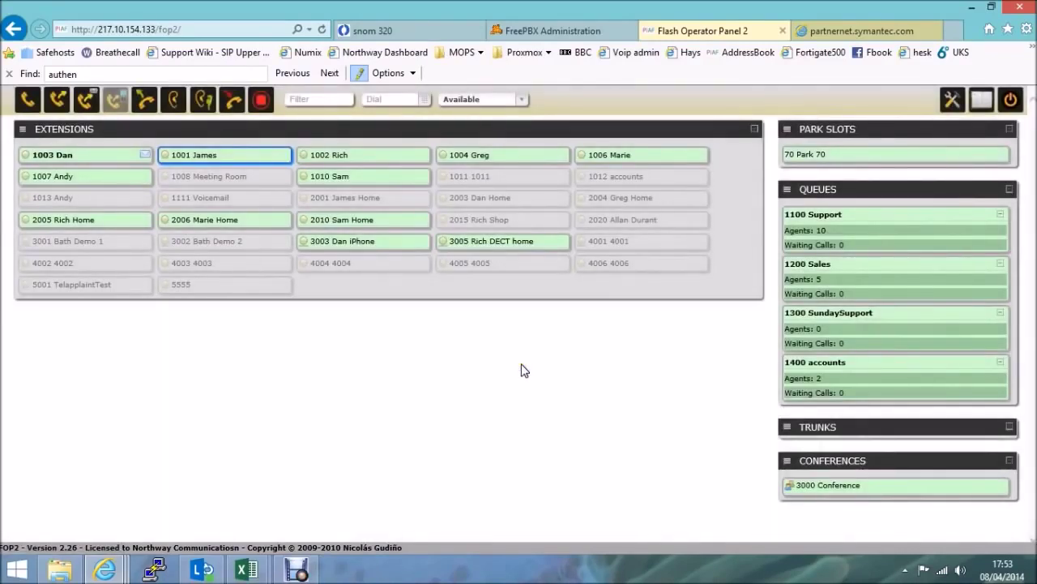
{"action": "left_click", "coordinate": [521, 370]}
Open the empty Phonebook and start a blank Add Record form
{"action": "left_click", "coordinate": [979, 107]}
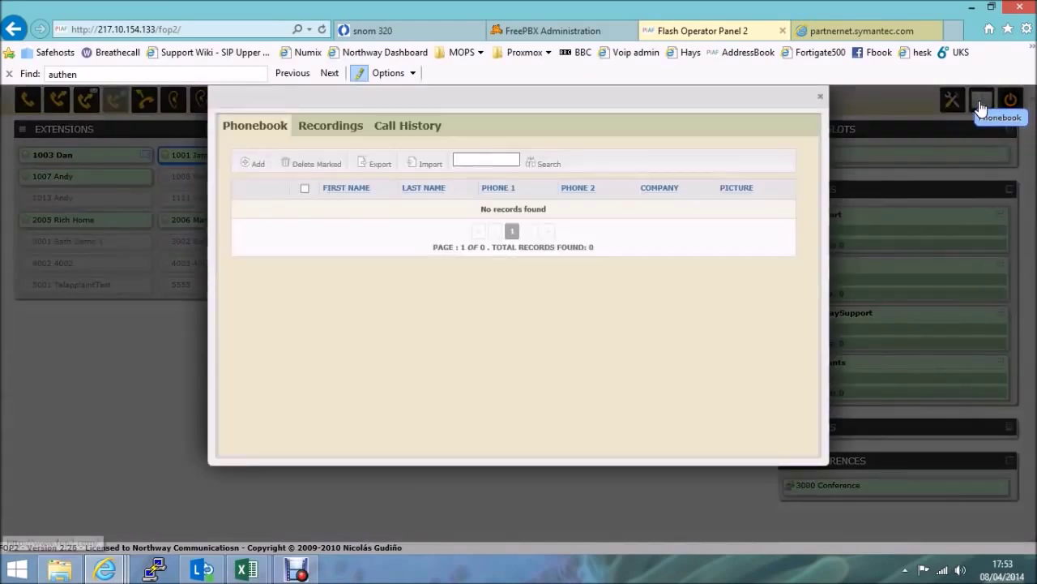
{"action": "left_click", "coordinate": [432, 387]}
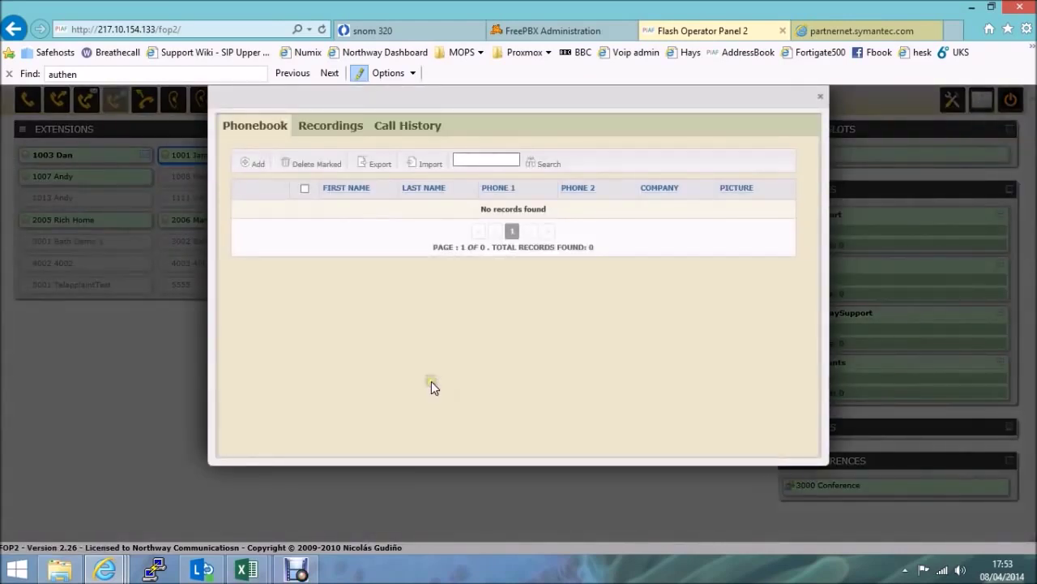
{"action": "left_click", "coordinate": [429, 381]}
{"action": "left_click", "coordinate": [254, 164]}
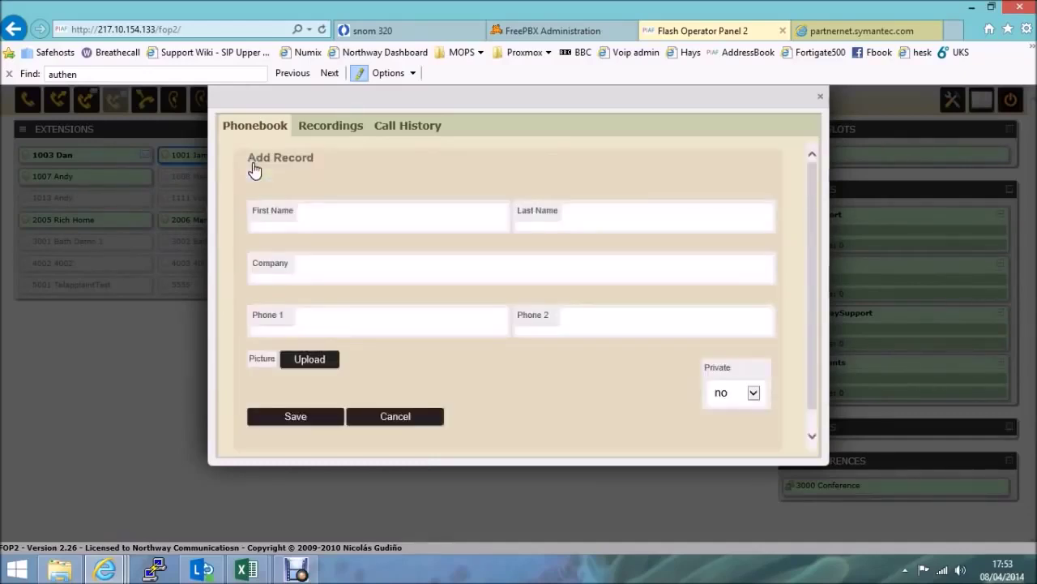
Enter the contact's name in First Name, set Phone 1 to 3003, and save the record
{"action": "left_click", "coordinate": [320, 215]}
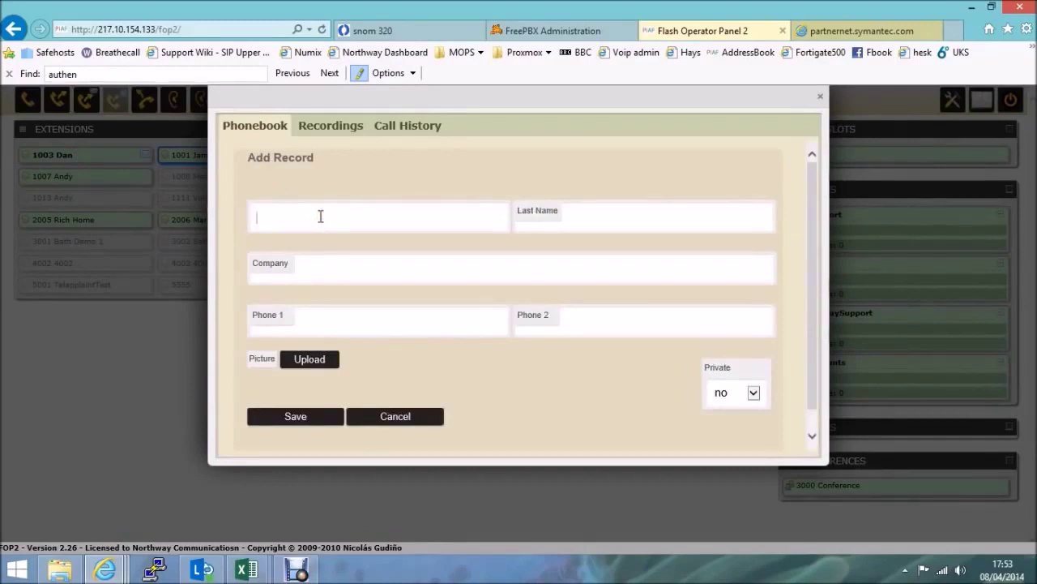
{"action": "type", "text": "Dan Test"}
{"action": "key", "text": "Tab"}
{"action": "key", "text": "Tab"}
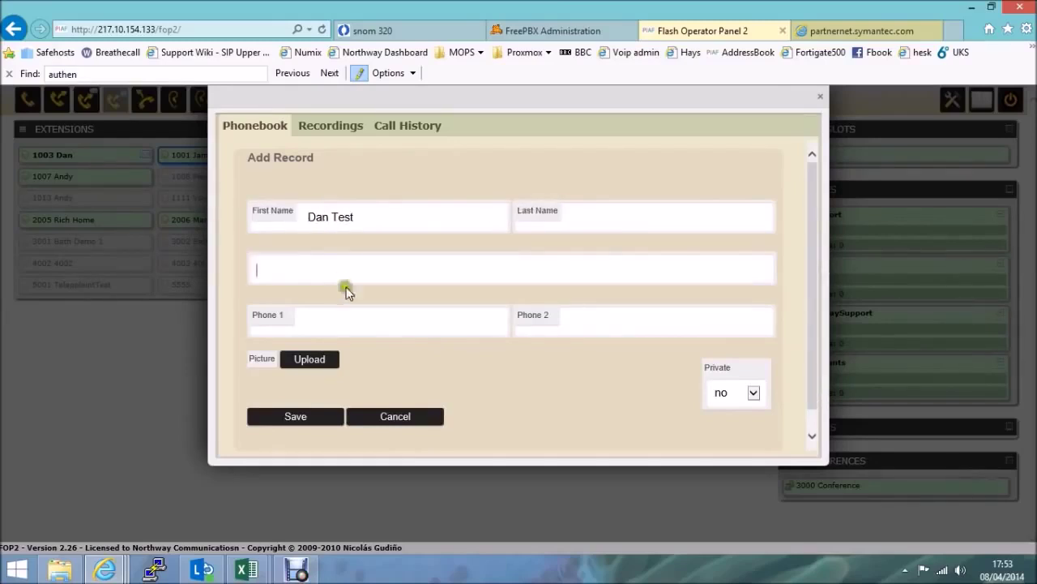
{"action": "left_click", "coordinate": [373, 317]}
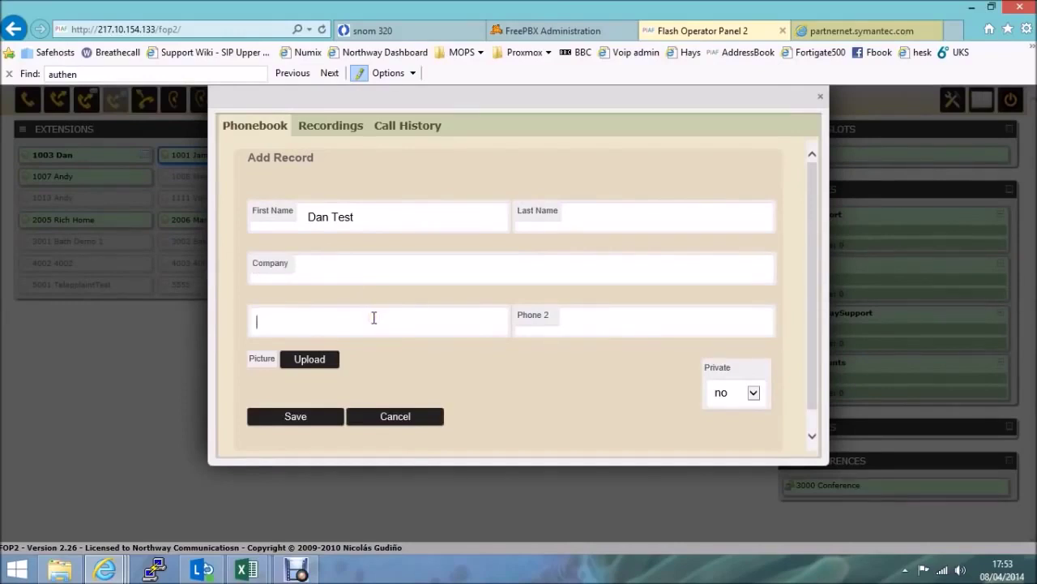
{"action": "type", "text": "3003"}
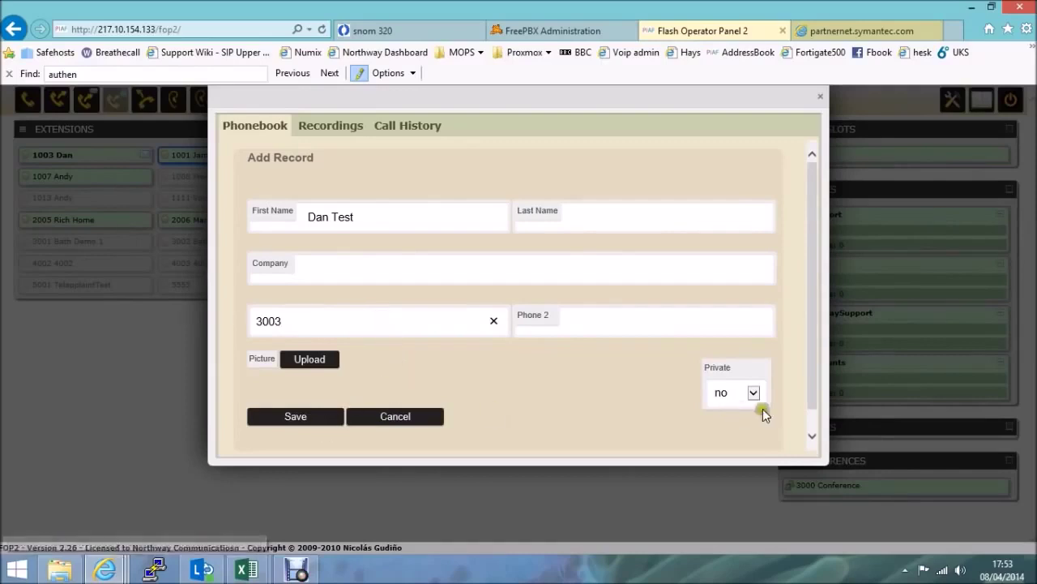
{"action": "left_click", "coordinate": [302, 420]}
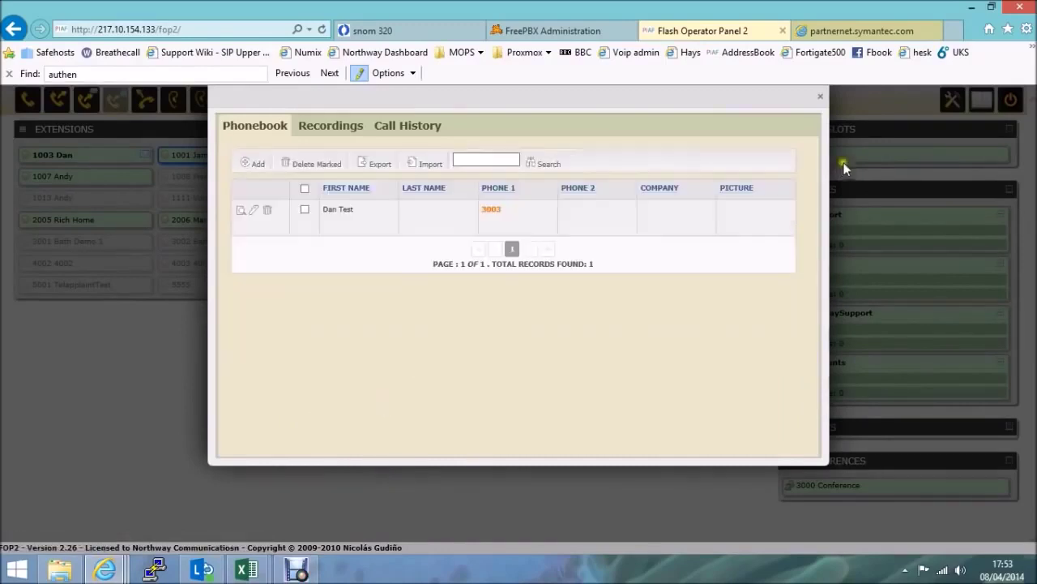
Close and reopen the Phonebook to verify the 3003 entry, then close it again
{"action": "left_click", "coordinate": [820, 101]}
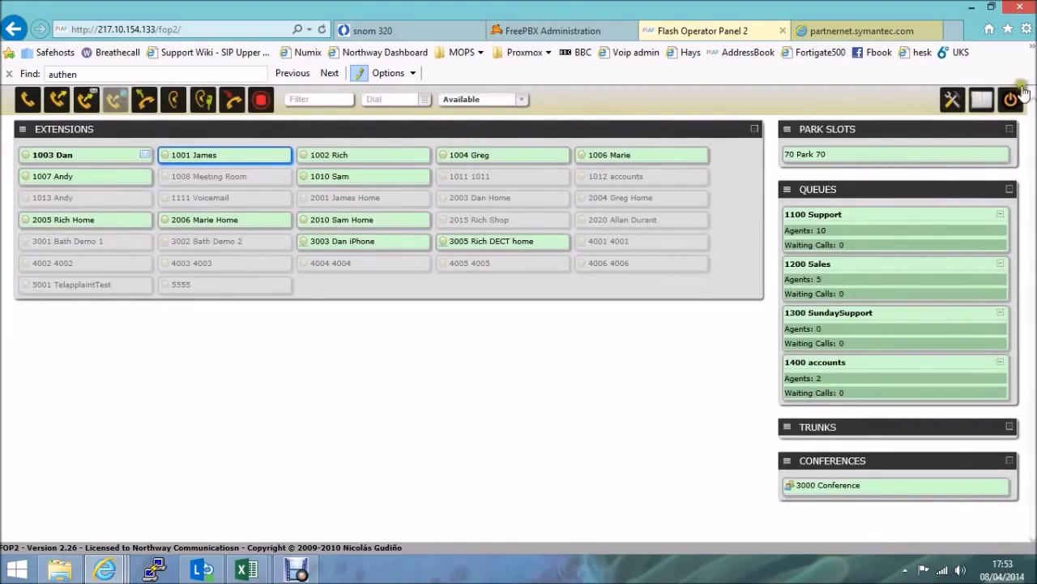
{"action": "left_click", "coordinate": [981, 99]}
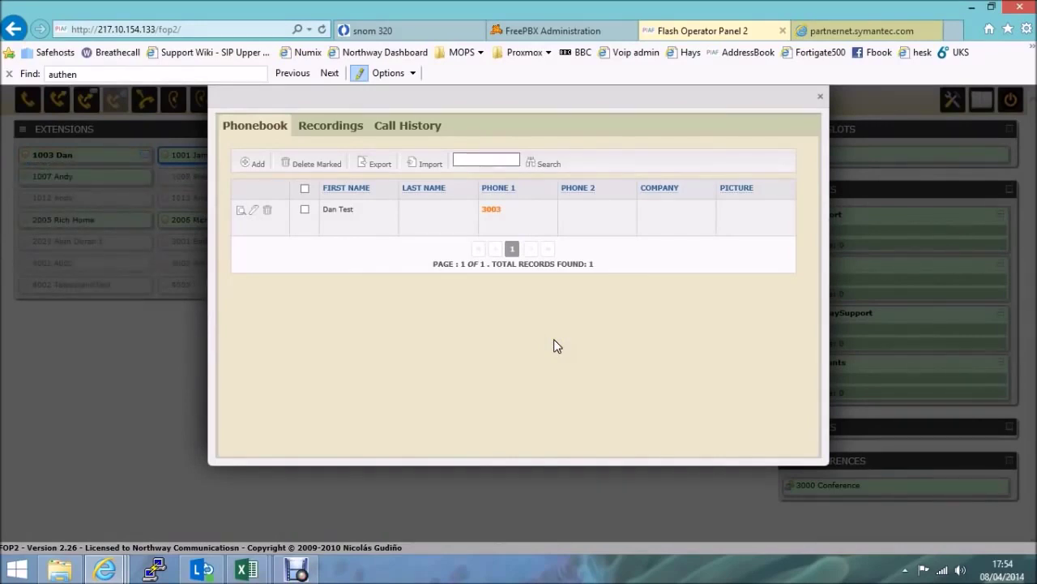
{"action": "left_click", "coordinate": [820, 96]}
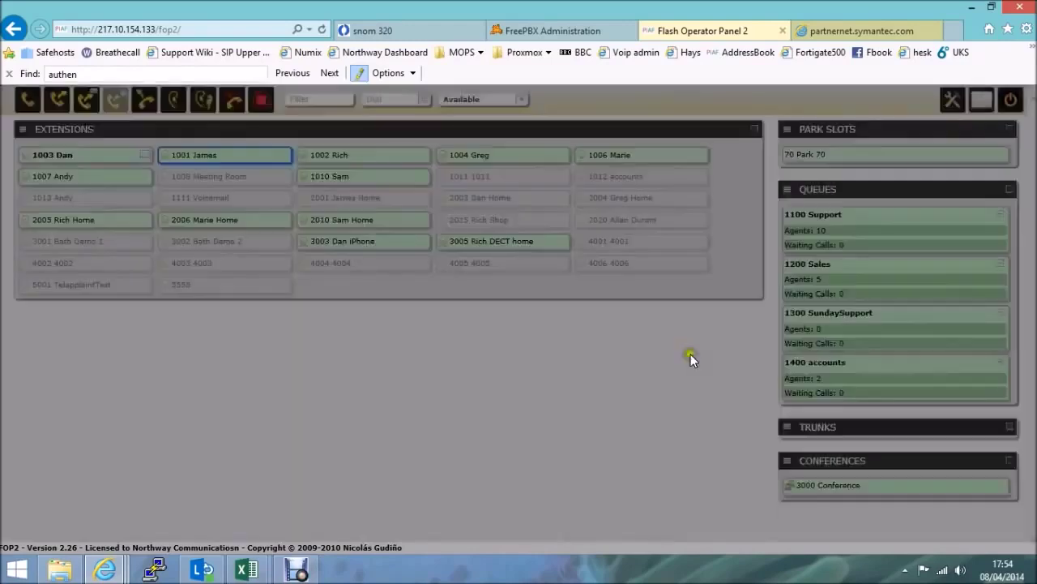